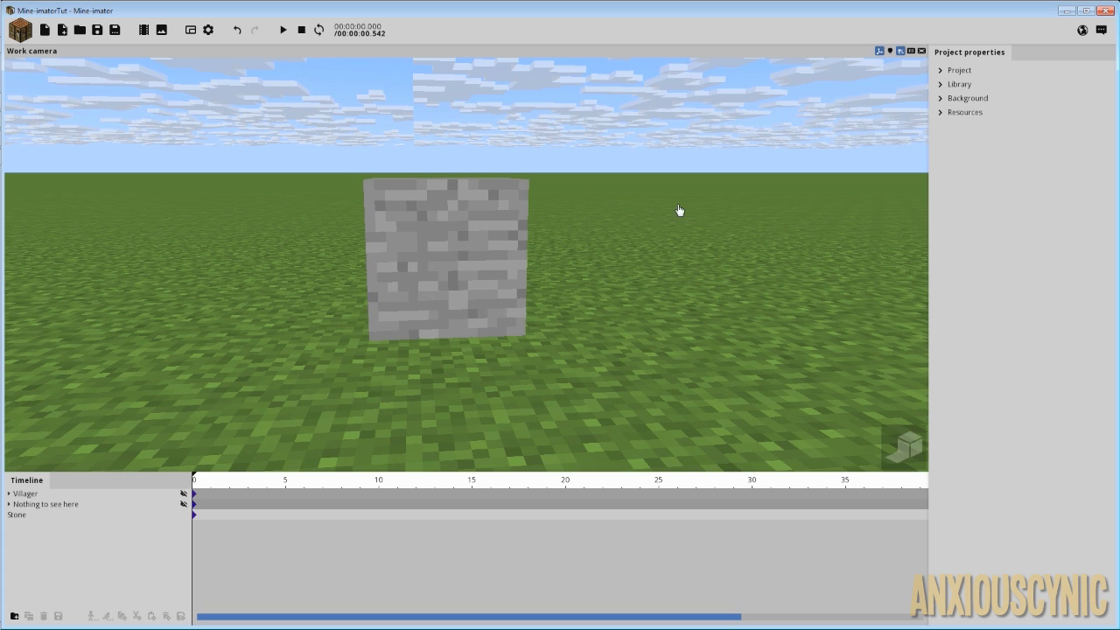
# Step: Add a Grass Block to the scene at the stone's position
pyautogui.click(464, 257)
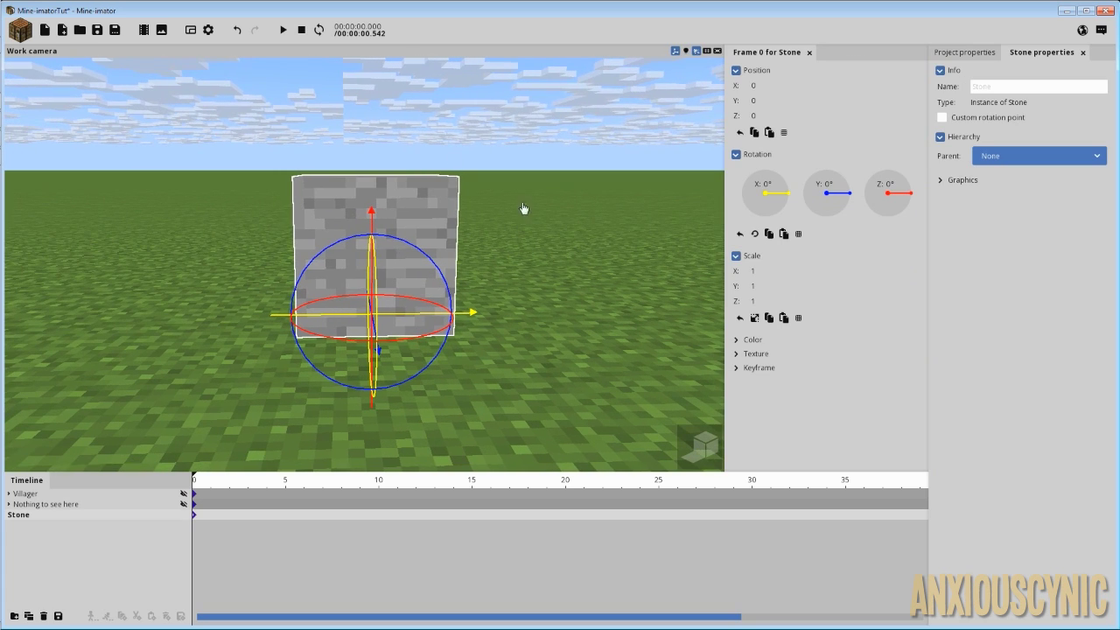
pyautogui.click(20, 30)
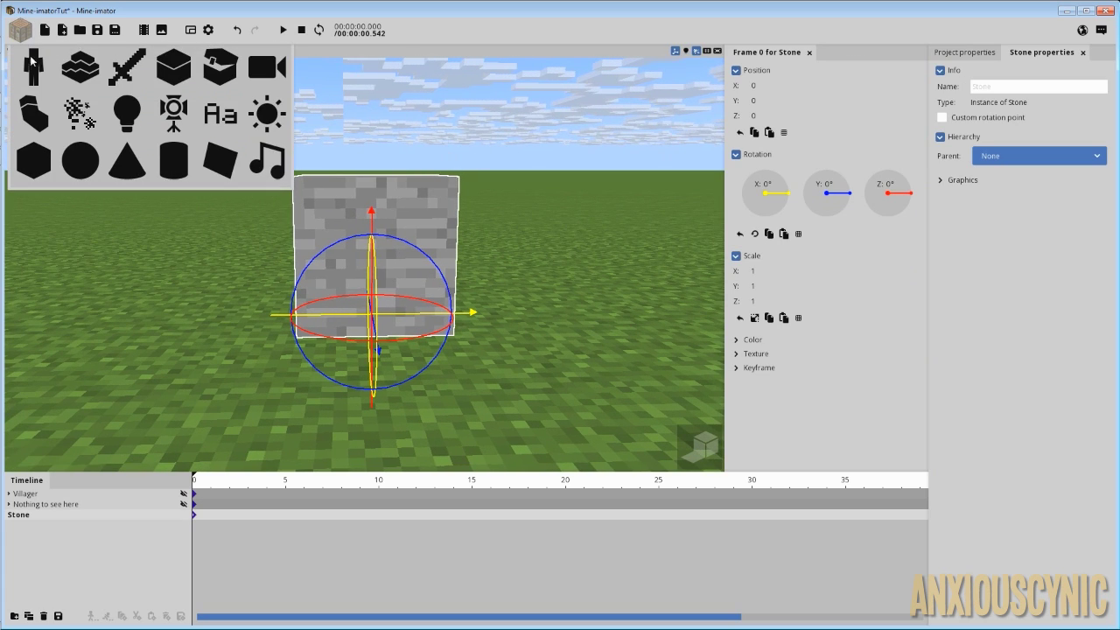
pyautogui.click(173, 67)
pyautogui.click(382, 226)
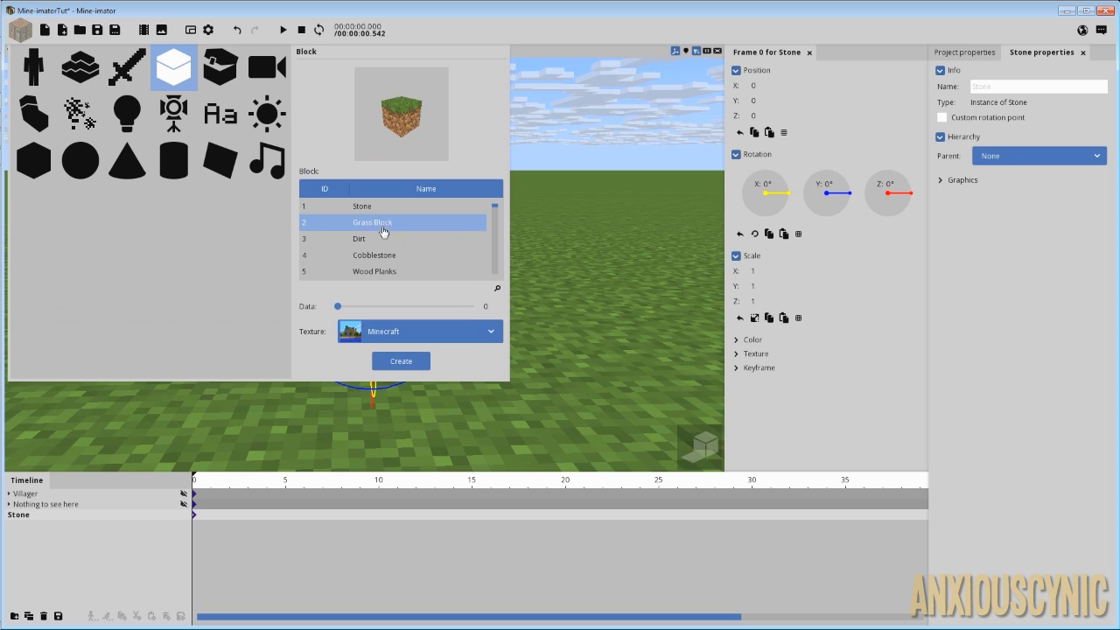
pyautogui.click(395, 361)
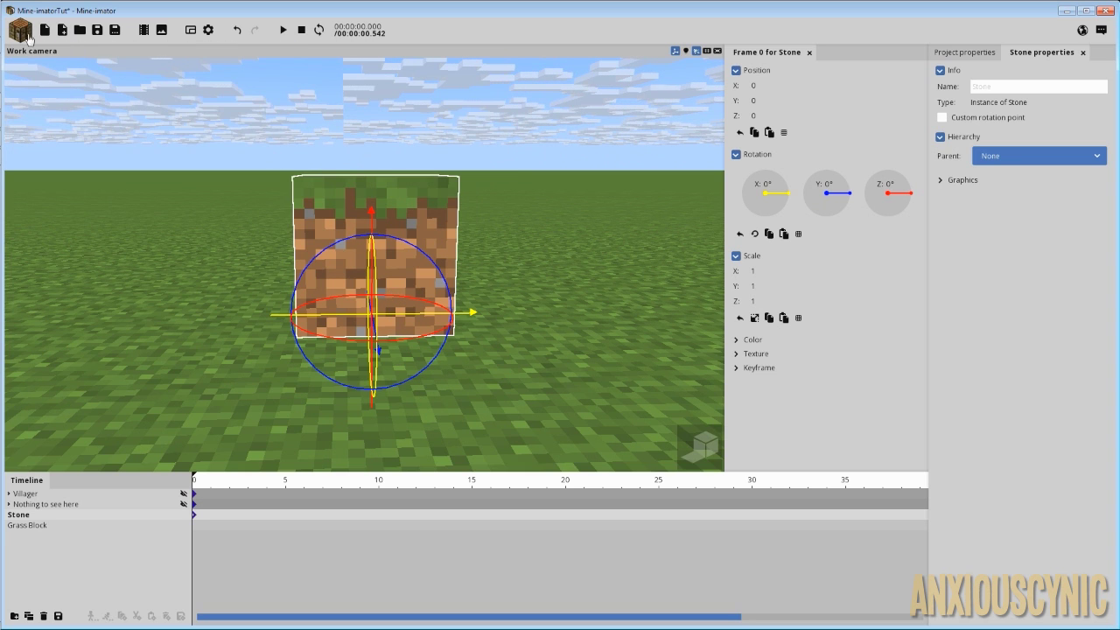
# Step: Add a Cobblestone block, then select Grass Block in the timeline
pyautogui.click(27, 36)
pyautogui.click(173, 67)
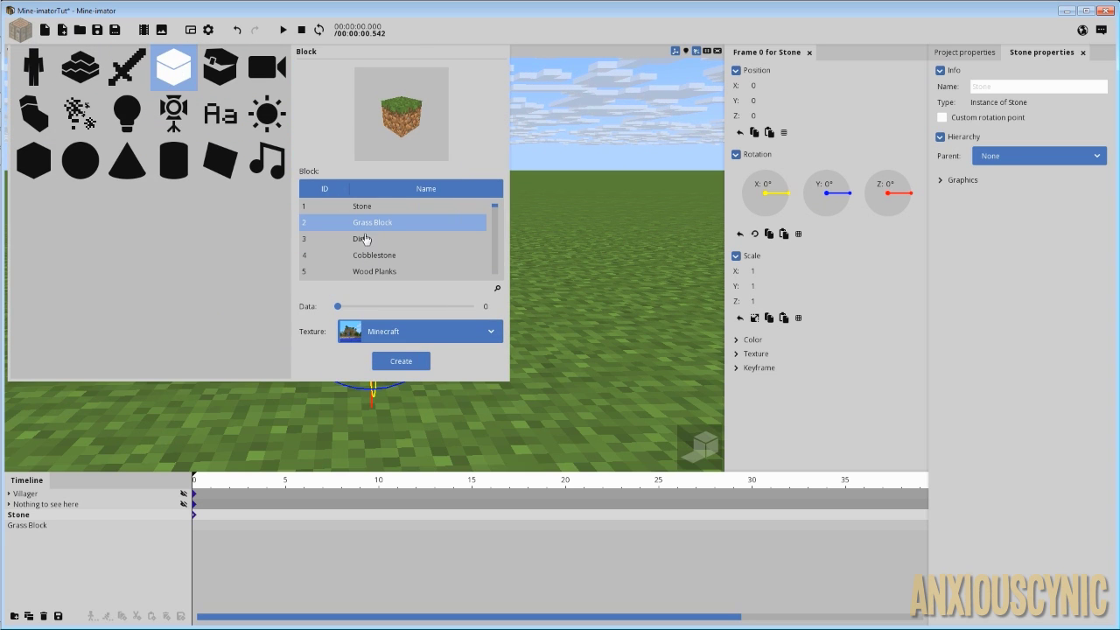
pyautogui.click(368, 255)
pyautogui.click(400, 361)
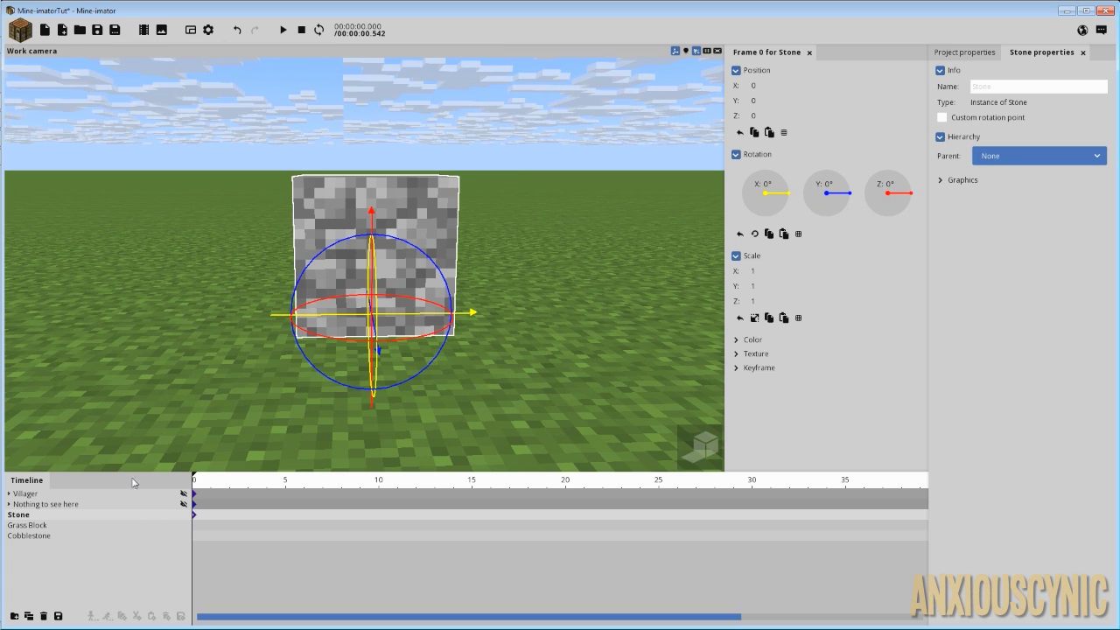
pyautogui.click(31, 526)
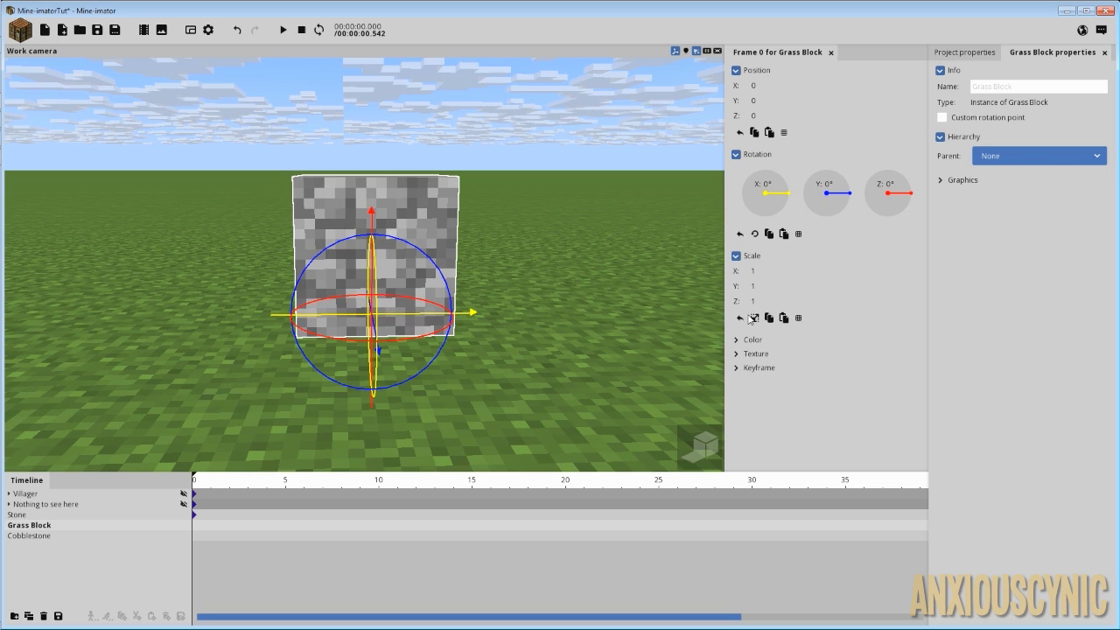
# Step: Scale the Grass Block uniformly to 0.56 and the Cobblestone to 0.43
pyautogui.click(753, 317)
pyautogui.moveTo(759, 271); pyautogui.dragTo(53, 548)
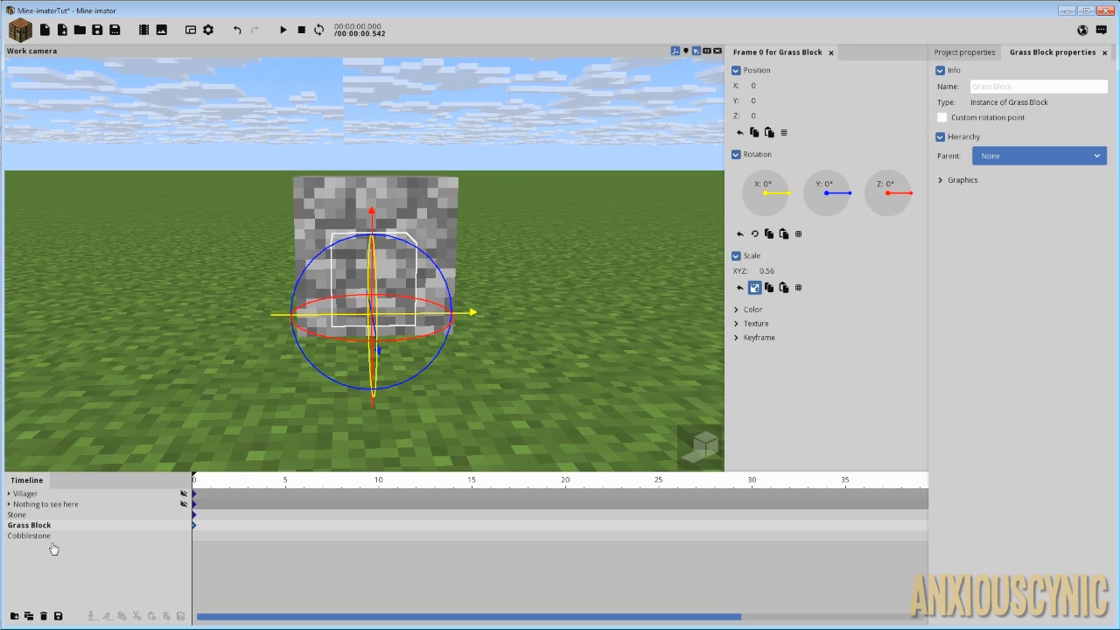
pyautogui.click(40, 536)
pyautogui.moveTo(759, 271); pyautogui.dragTo(344, 385)
# Step: Move Cobblestone right and Grass Block left of the stone, then parent Cobblestone to Stone
pyautogui.moveTo(427, 318); pyautogui.dragTo(546, 315)
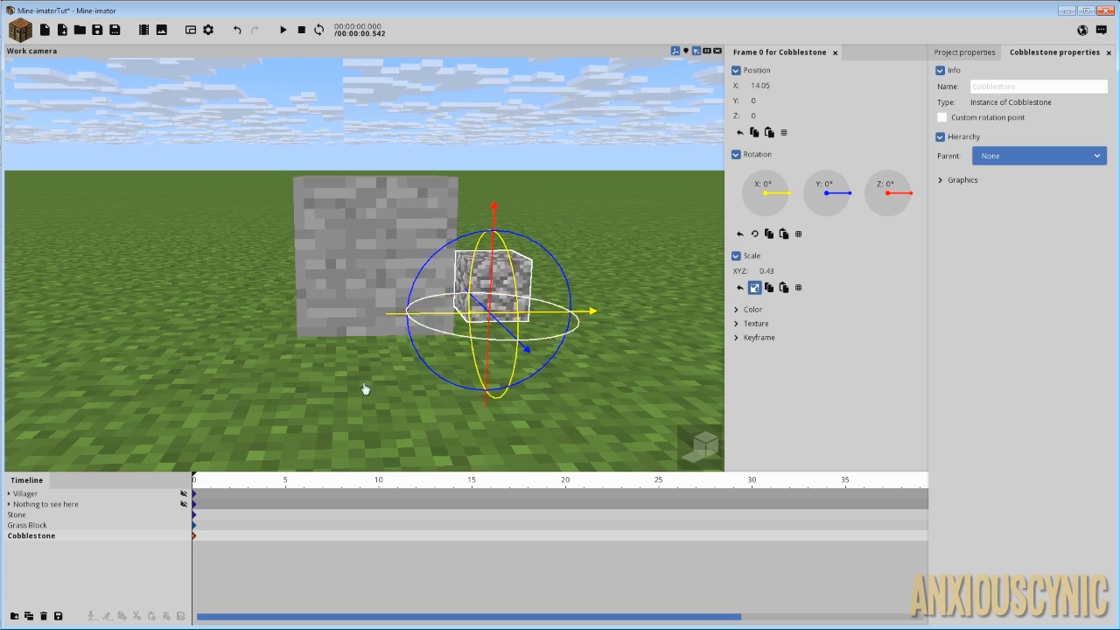
pyautogui.click(30, 525)
pyautogui.moveTo(399, 309); pyautogui.dragTo(194, 313)
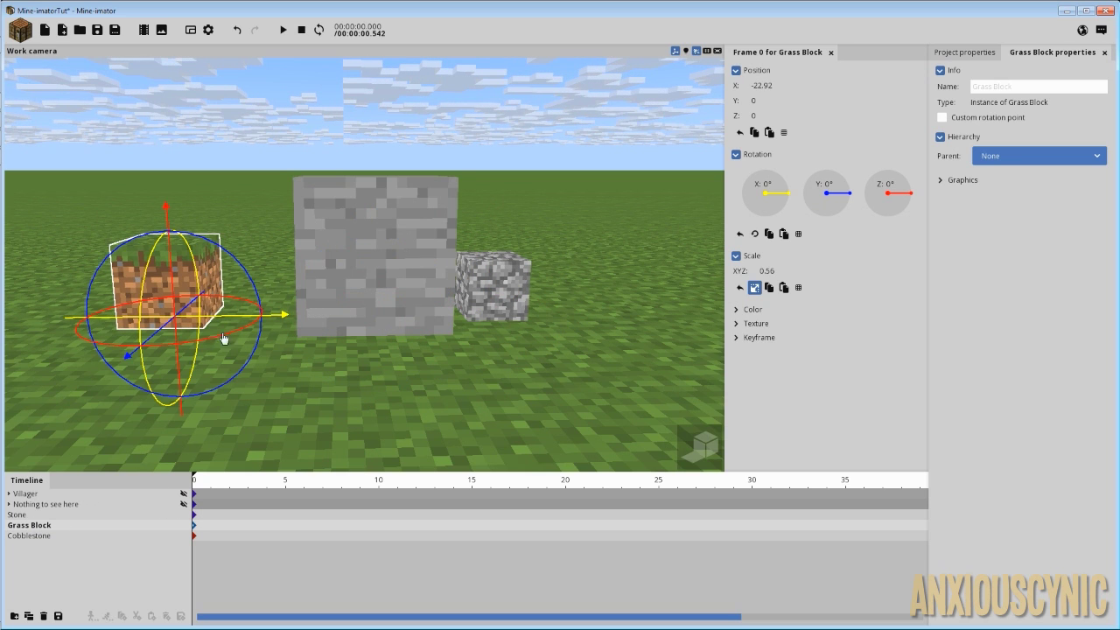
pyautogui.click(35, 536)
pyautogui.moveTo(35, 542); pyautogui.dragTo(35, 522)
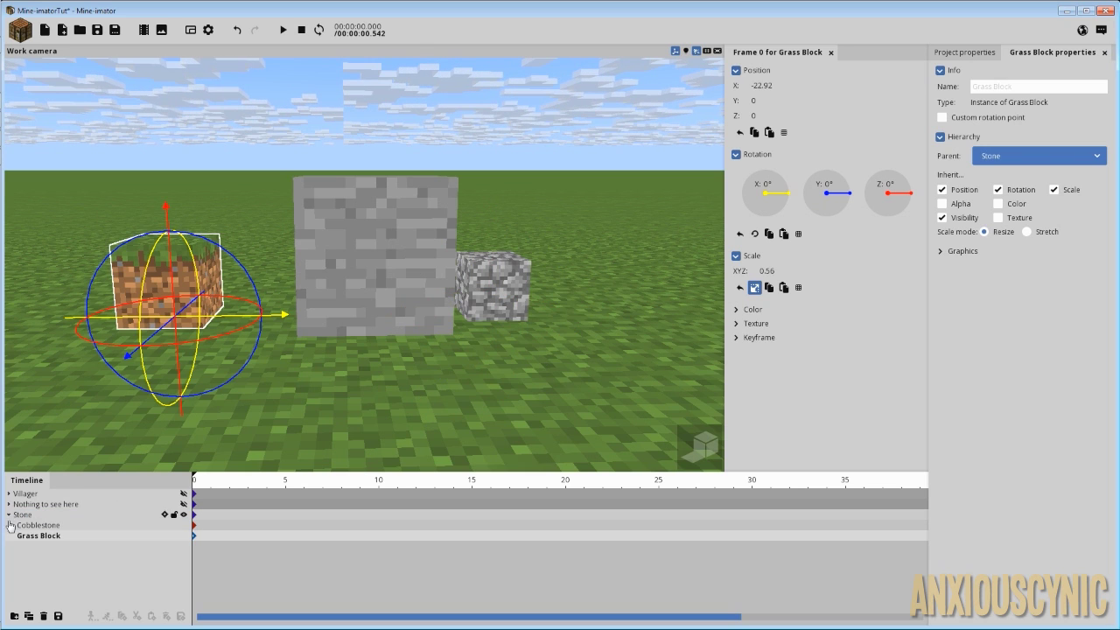
# Step: Select Stone with its children, nudge the group, and reset its X and Z position to 0
pyautogui.click(37, 525)
pyautogui.click(35, 535)
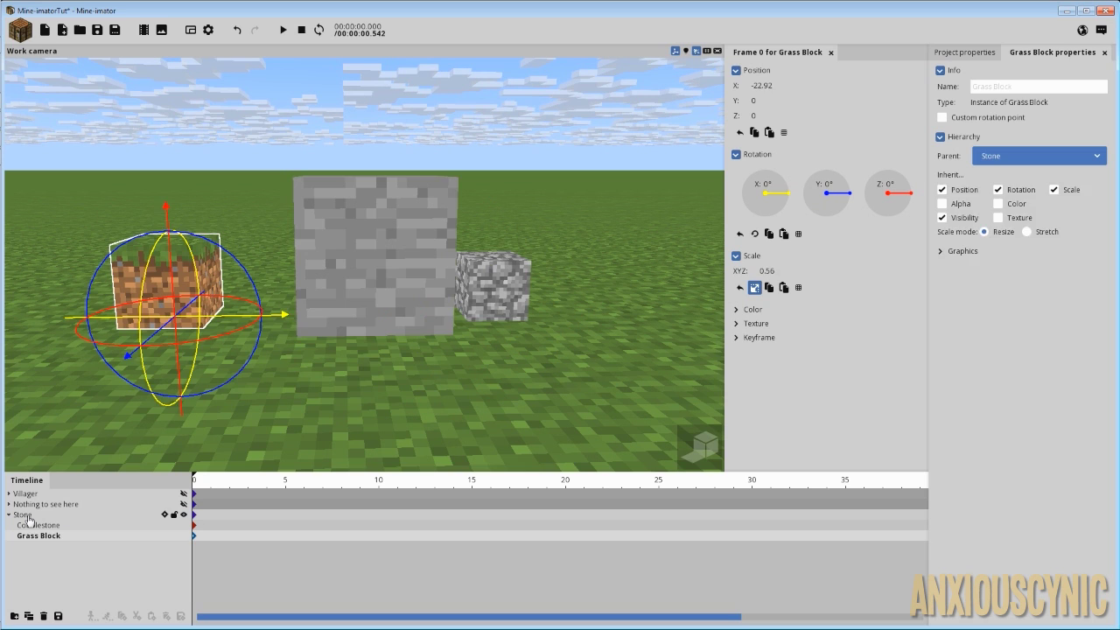
pyautogui.click(27, 515)
pyautogui.moveTo(375, 220); pyautogui.dragTo(374, 179)
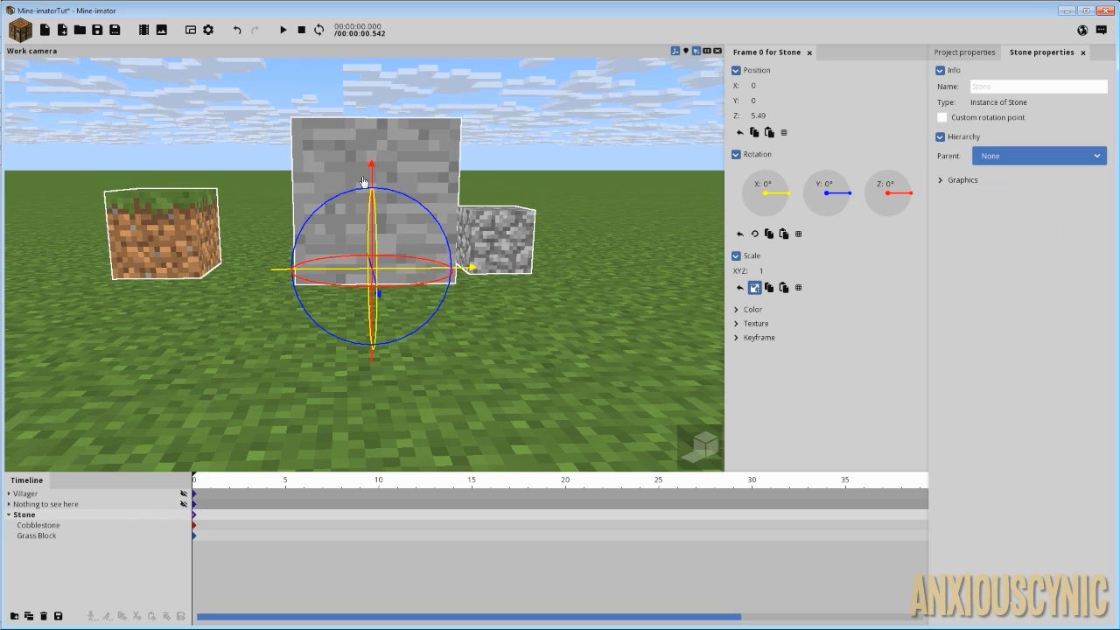
pyautogui.moveTo(416, 275); pyautogui.dragTo(363, 269)
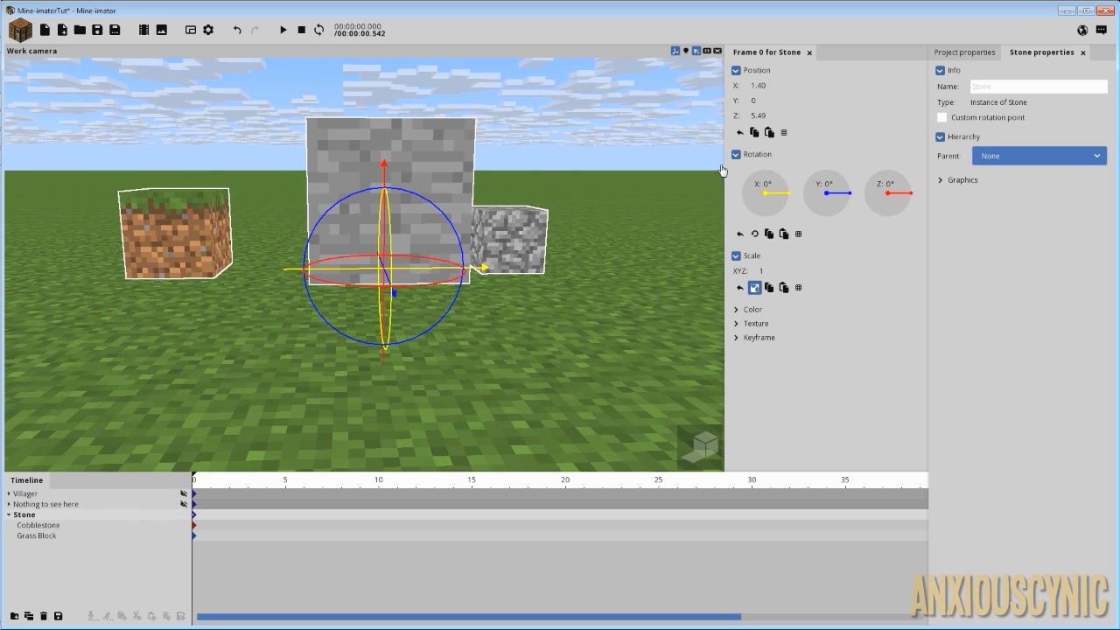
pyautogui.rightClick(757, 114)
pyautogui.rightClick(759, 85)
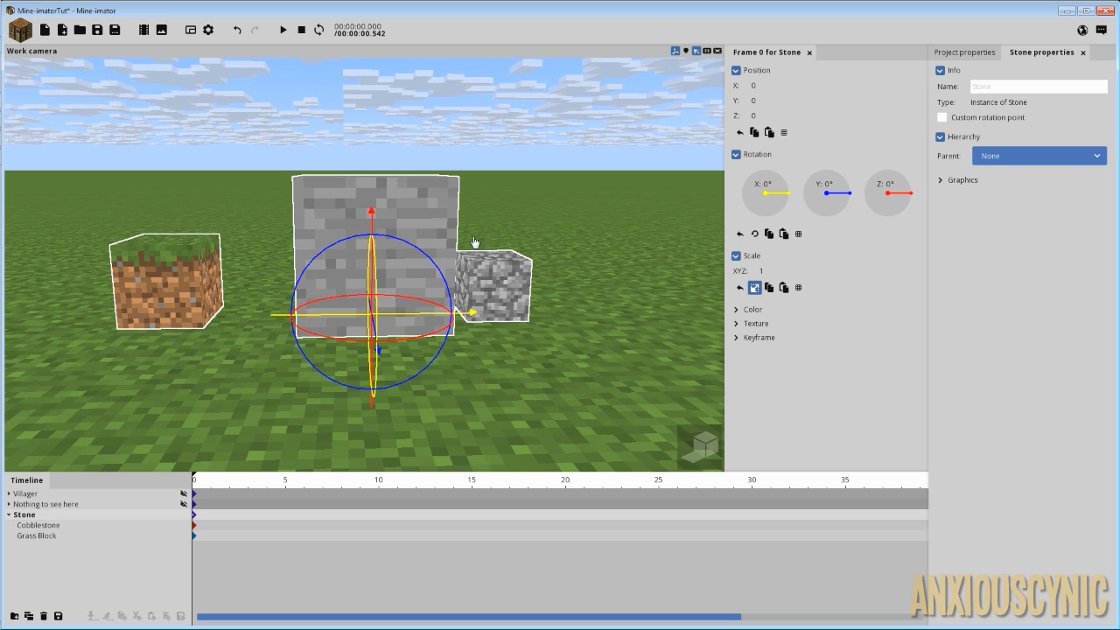
# Step: Reselect Stone and collapse its Grass Block and Cobblestone children in the timeline
pyautogui.moveTo(473, 245); pyautogui.dragTo(403, 286, button='middle')
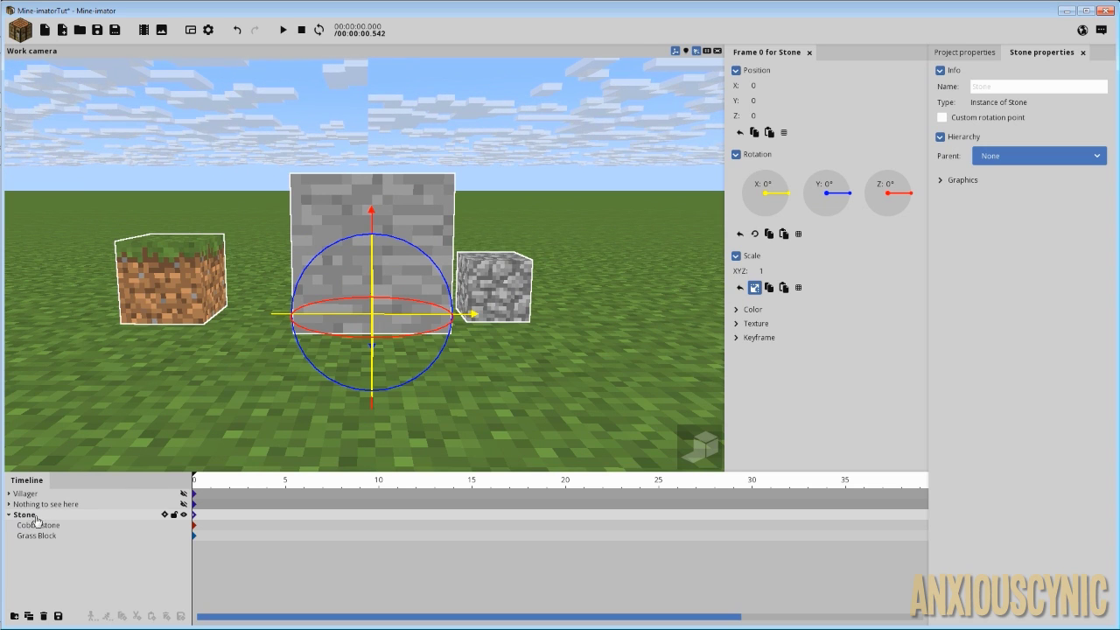
pyautogui.click(26, 524)
pyautogui.click(26, 525)
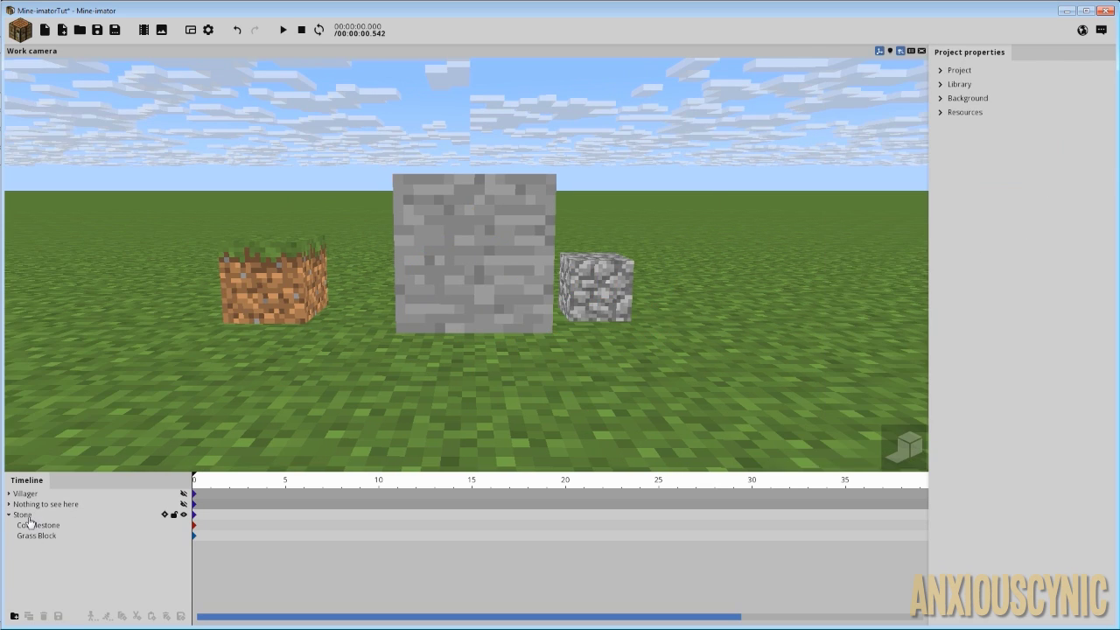
pyautogui.click(27, 516)
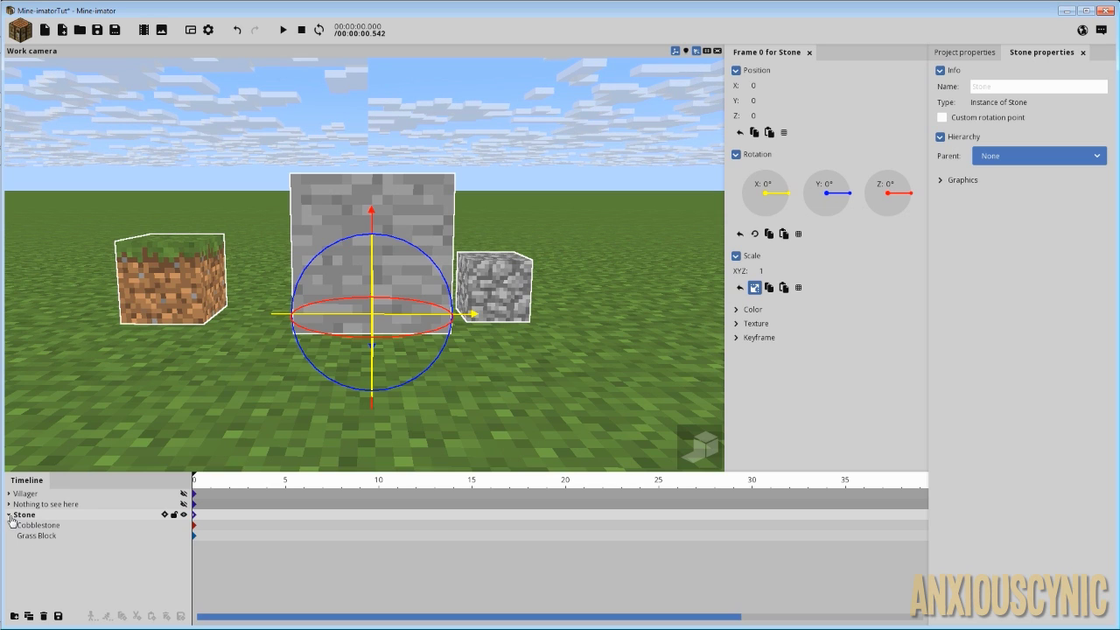
pyautogui.click(10, 516)
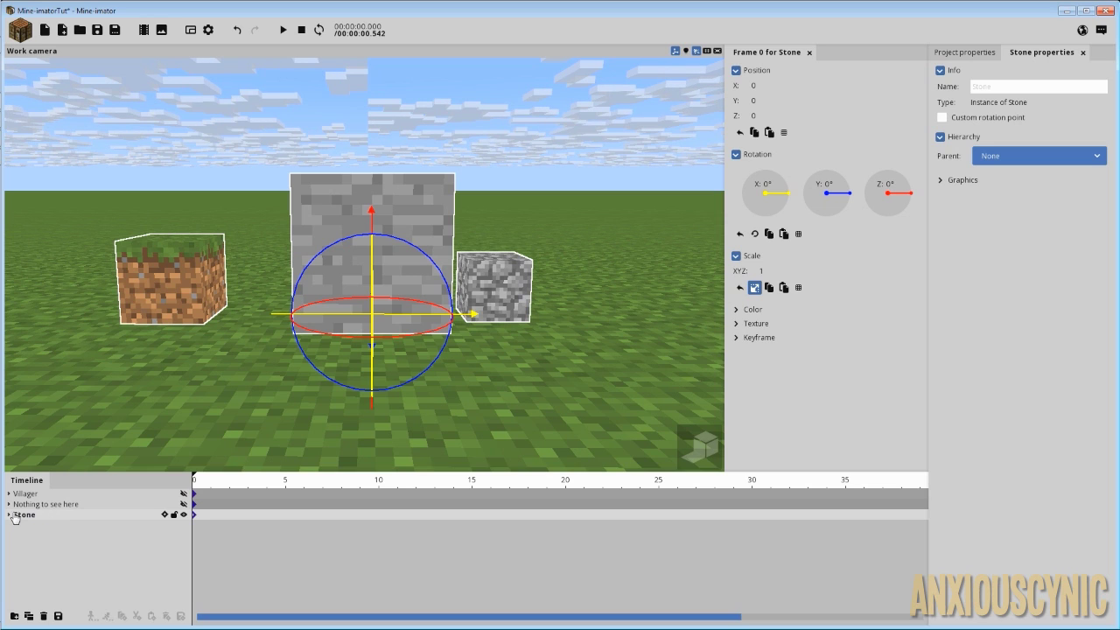
pyautogui.click(10, 515)
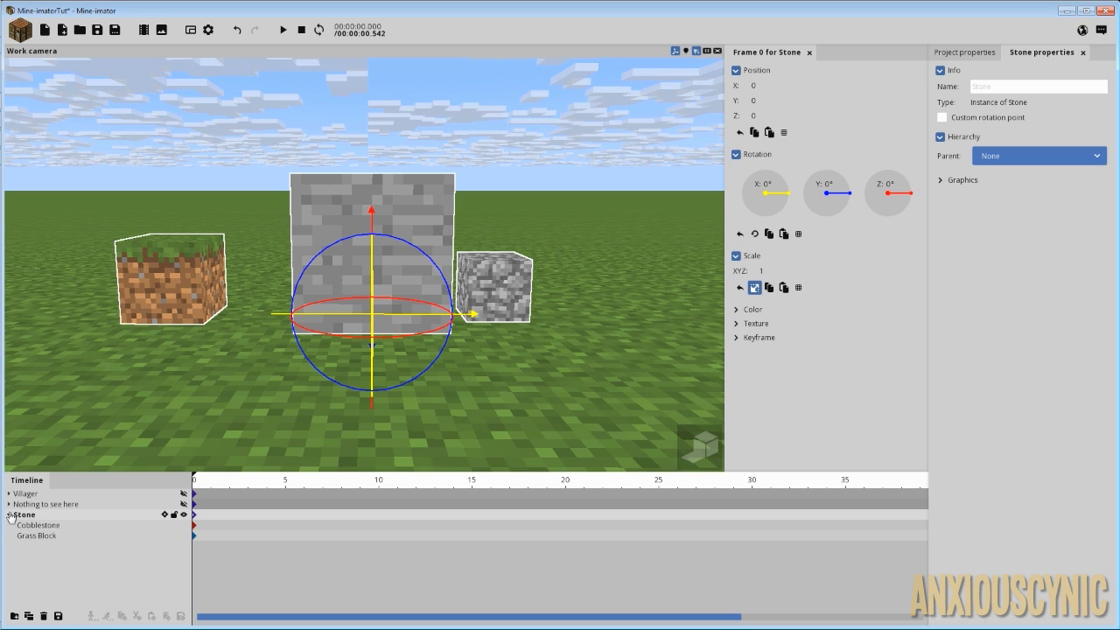
pyautogui.click(9, 515)
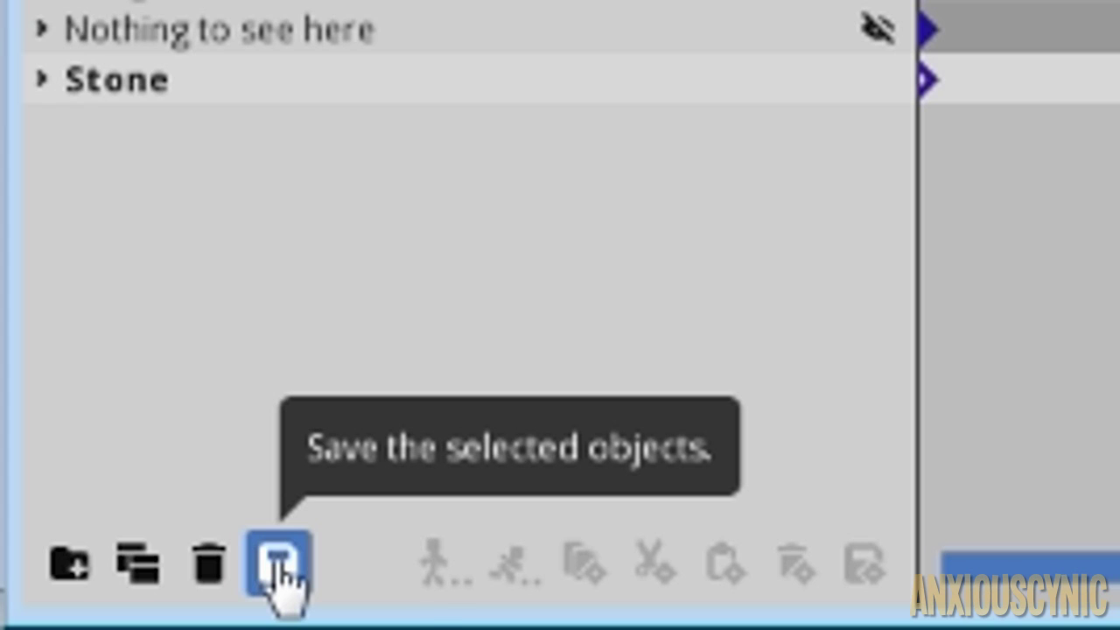
# Step: Start saving the selected Stone objects, then cancel the save dialog
pyautogui.click(279, 564)
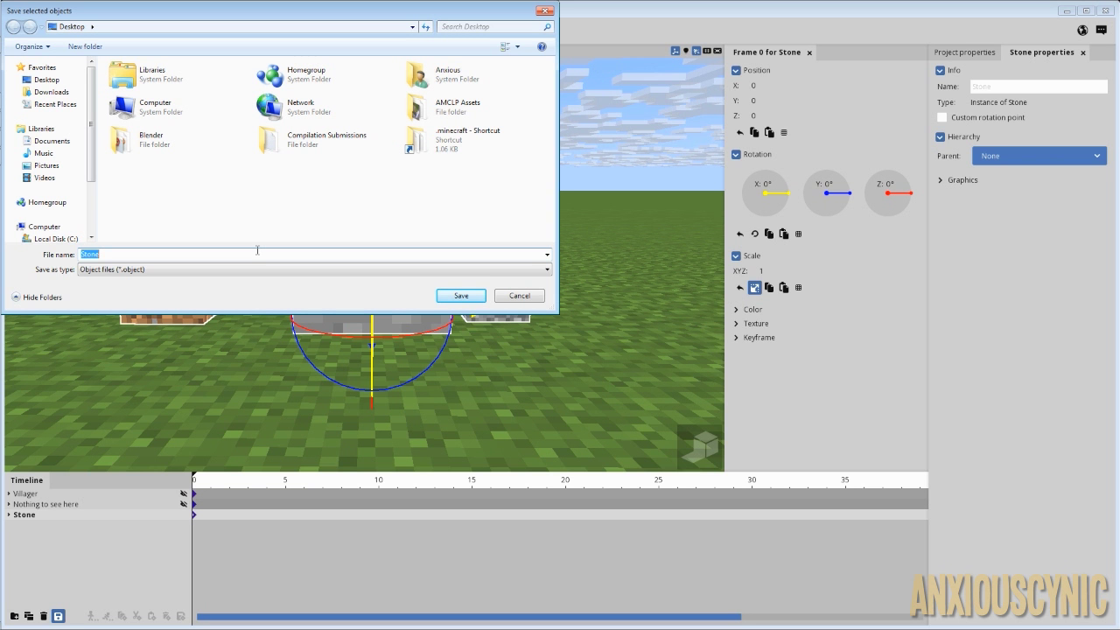
pyautogui.click(520, 296)
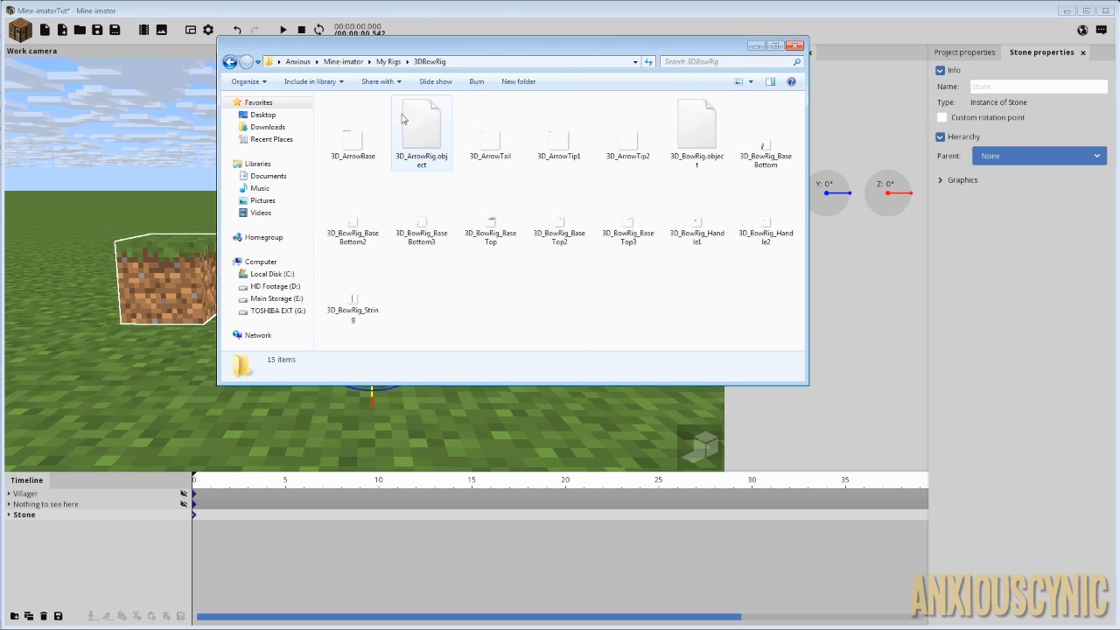
pyautogui.click(423, 158)
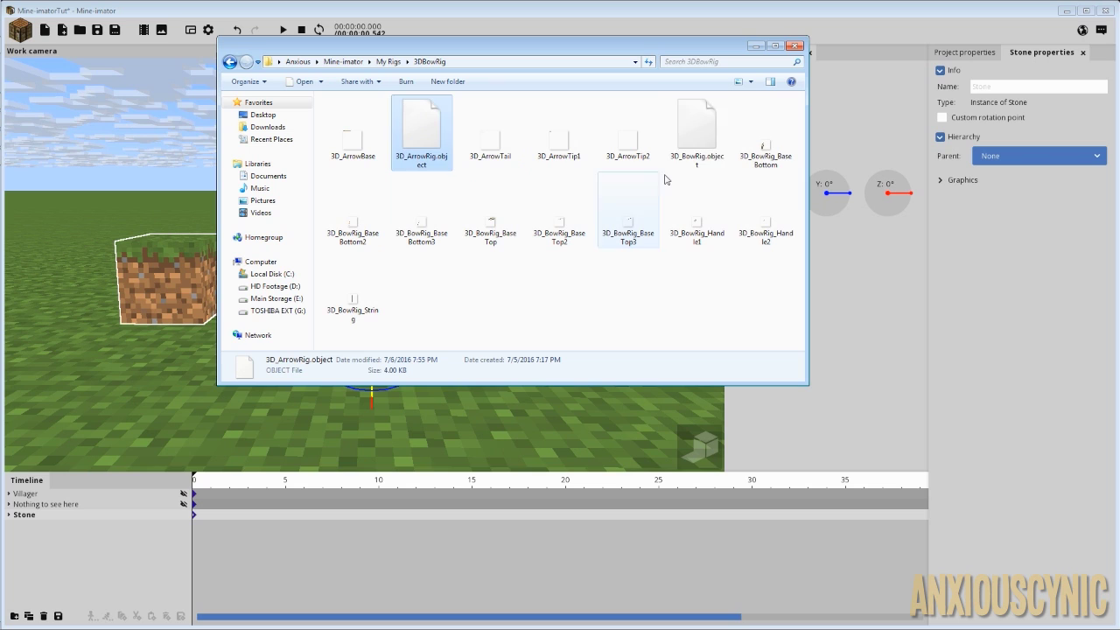
pyautogui.click(689, 143)
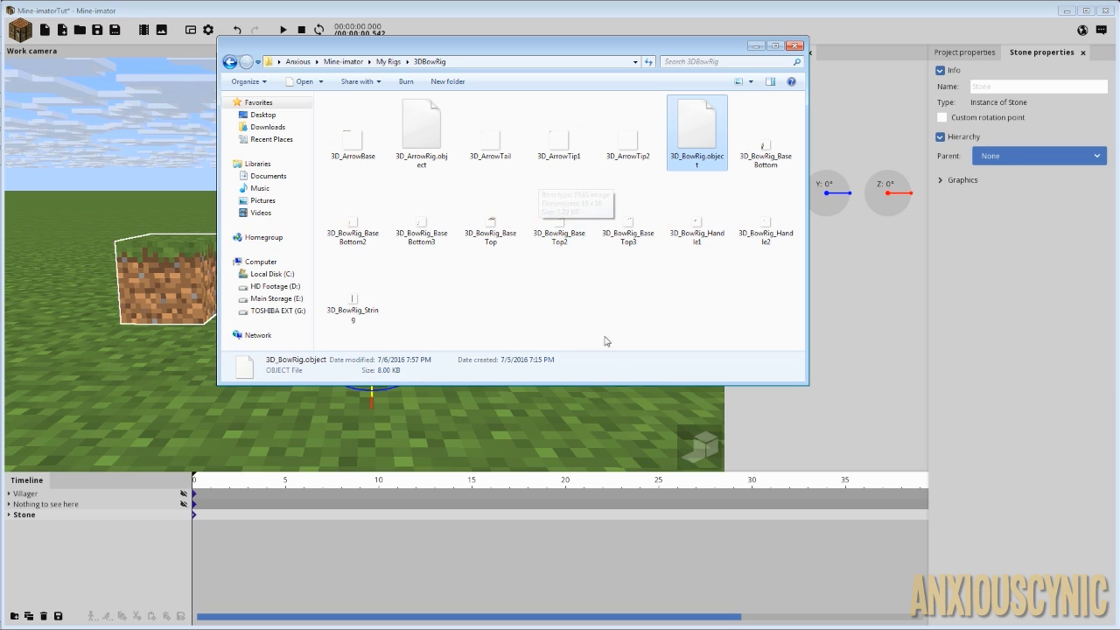
# Step: Create a new compressed zip folder named 'Name' in the 3DBowRig folder
pyautogui.rightClick(458, 290)
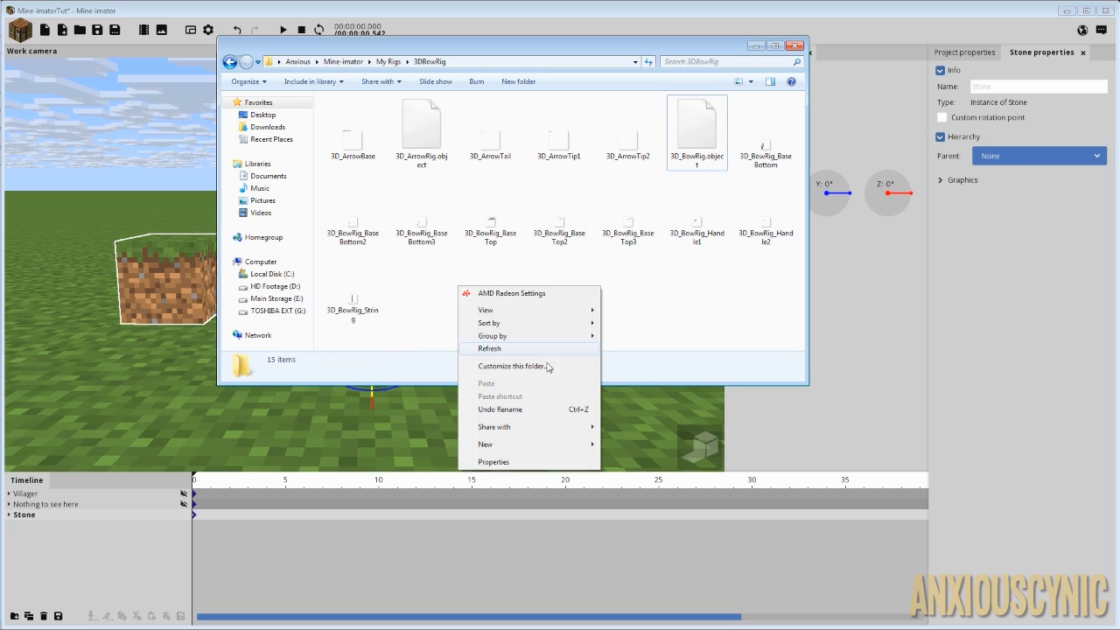
pyautogui.moveTo(515, 446)
pyautogui.click(647, 589)
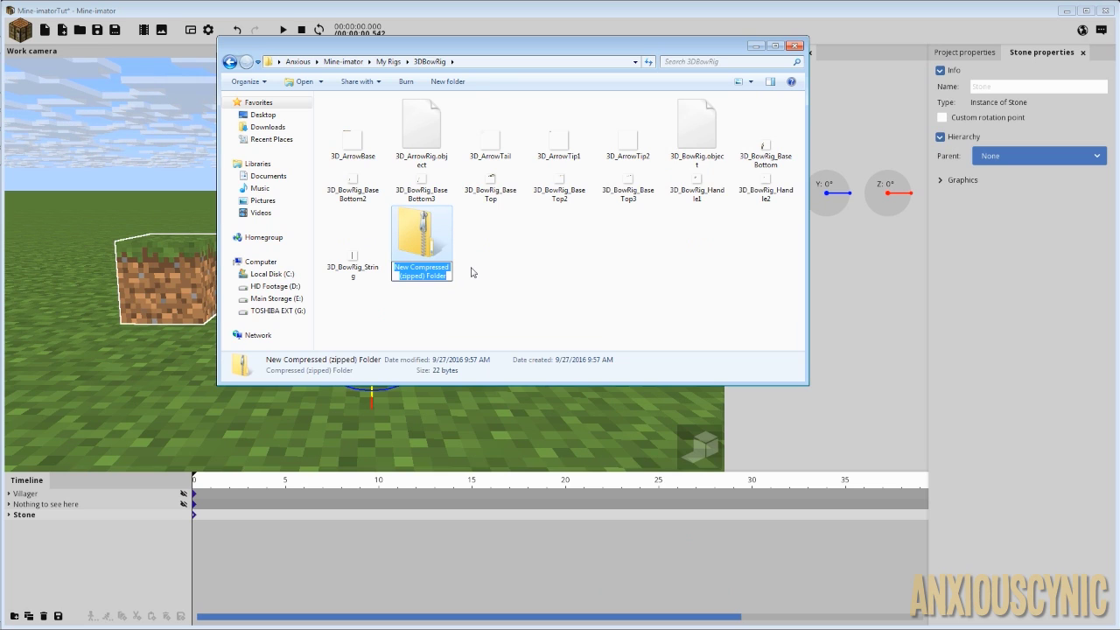
pyautogui.write('Na')
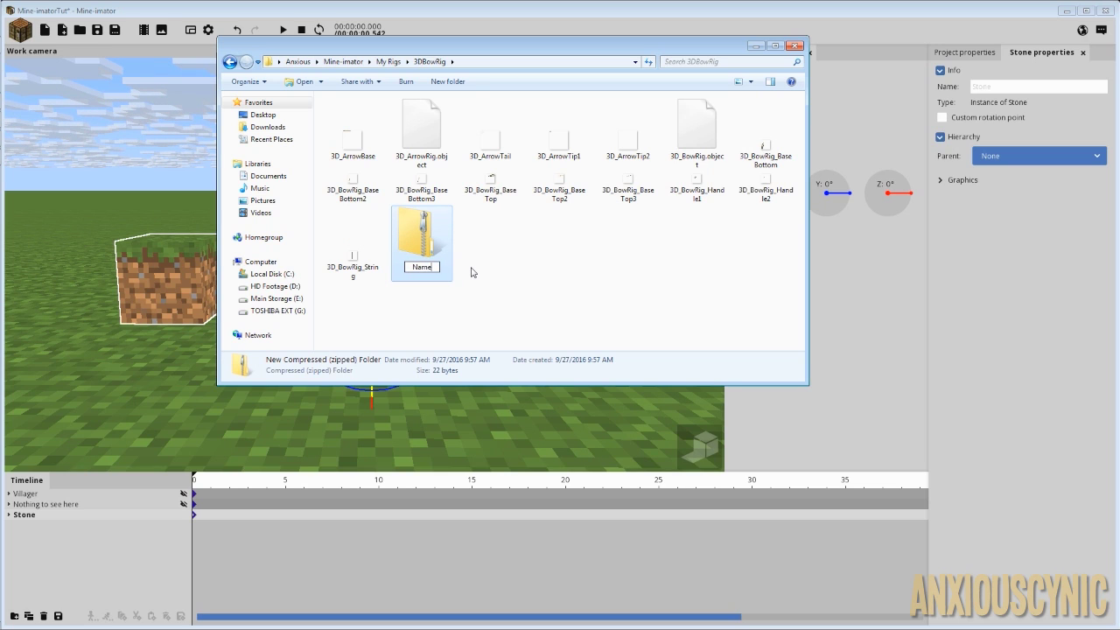
pyautogui.write('me')
pyautogui.press('Return')
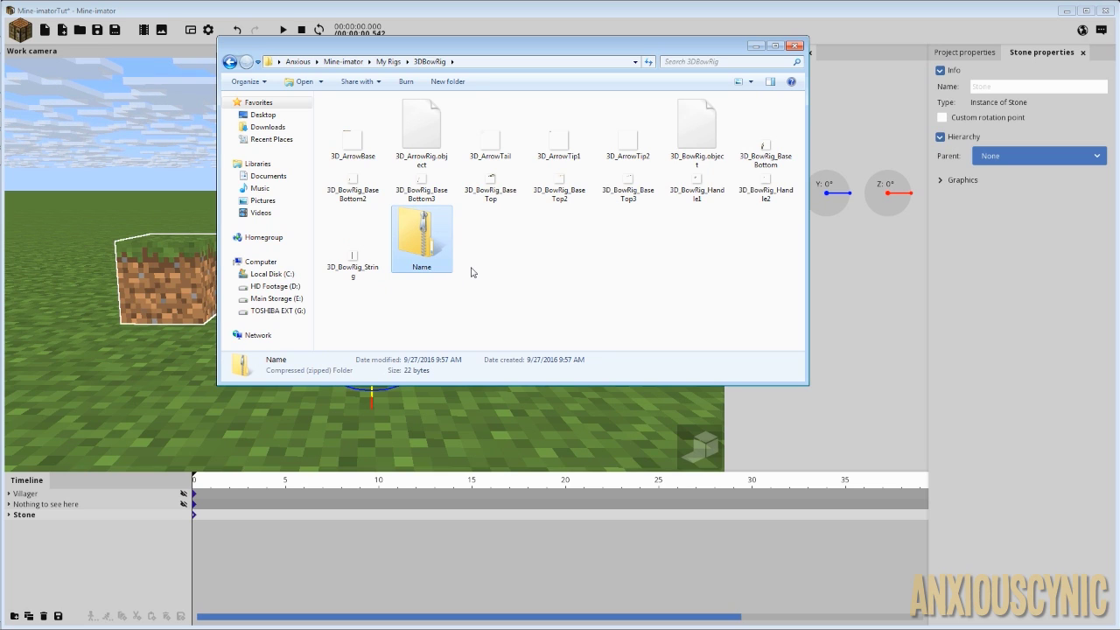
# Step: Copy the six files from 3D_ArrowBase through 3D_BowRig.object into the Name zip
pyautogui.click(346, 146)
pyautogui.keyDown('shift'); pyautogui.click(697, 131); pyautogui.keyUp('shift')
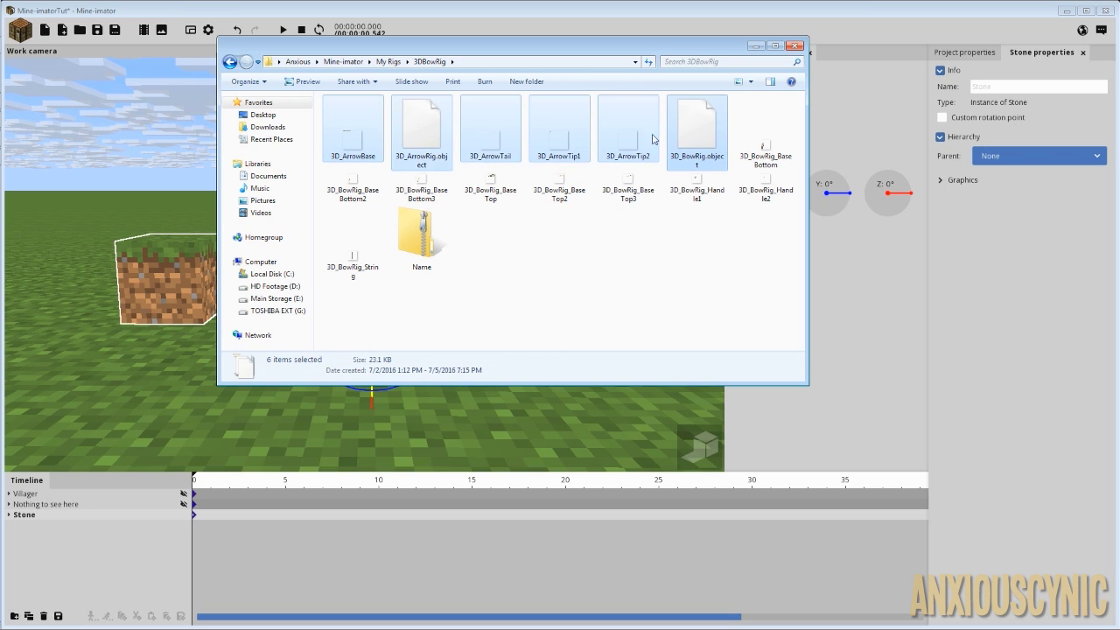
pyautogui.moveTo(421, 131); pyautogui.dragTo(429, 247)
pyautogui.click(429, 240)
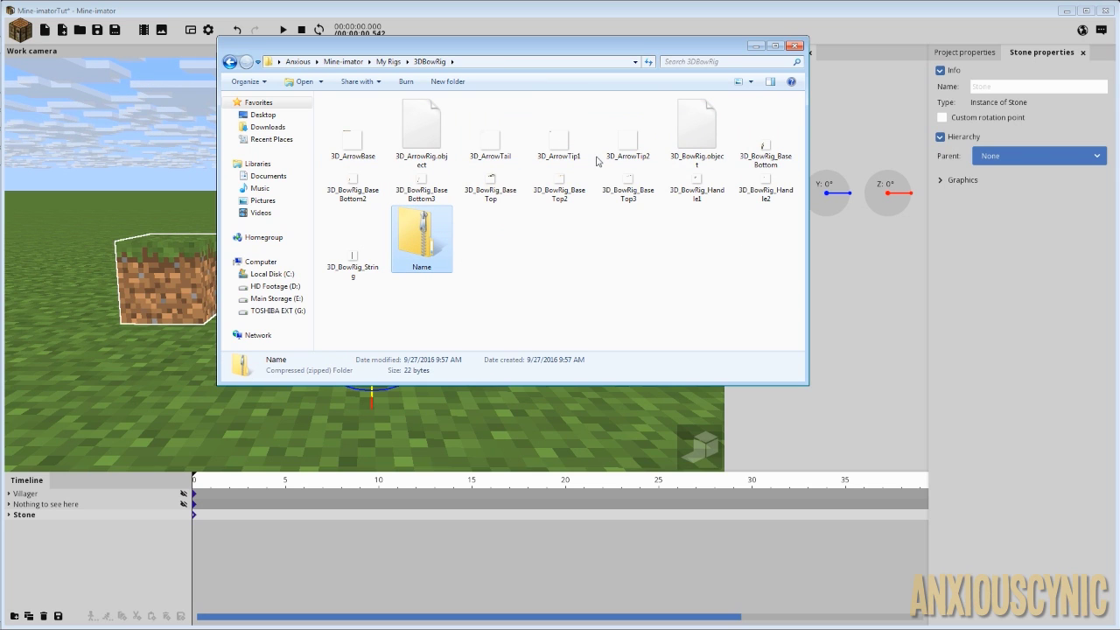
# Step: Inspect 3D_ArrowRig.object, leave the Name zip unextracted, and close the 3DBowRig window
pyautogui.click(434, 127)
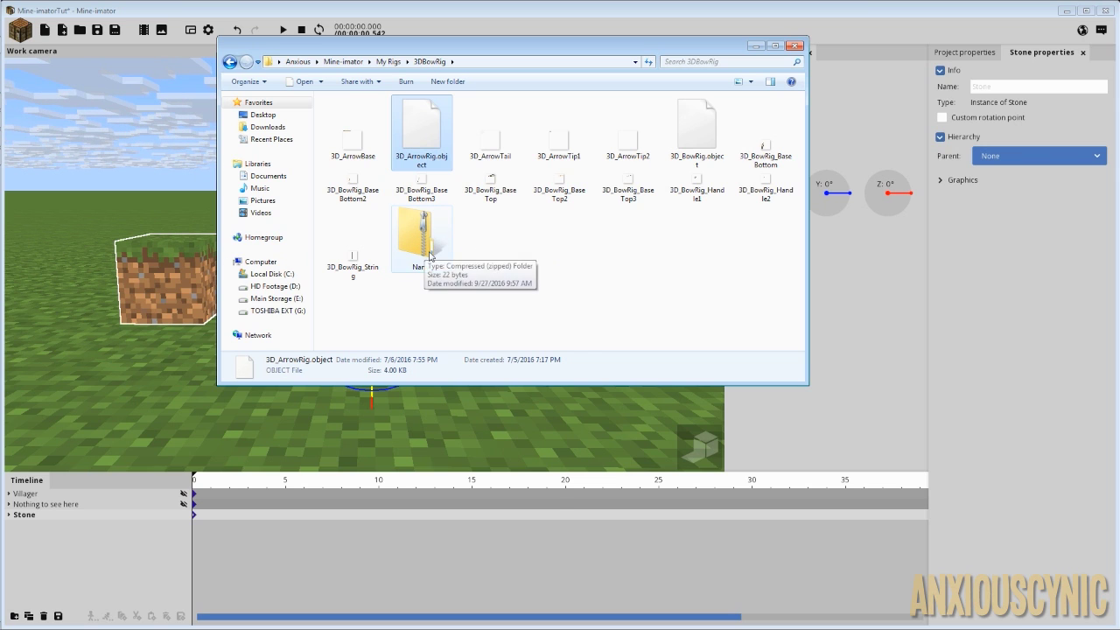
pyautogui.rightClick(429, 250)
pyautogui.click(661, 239)
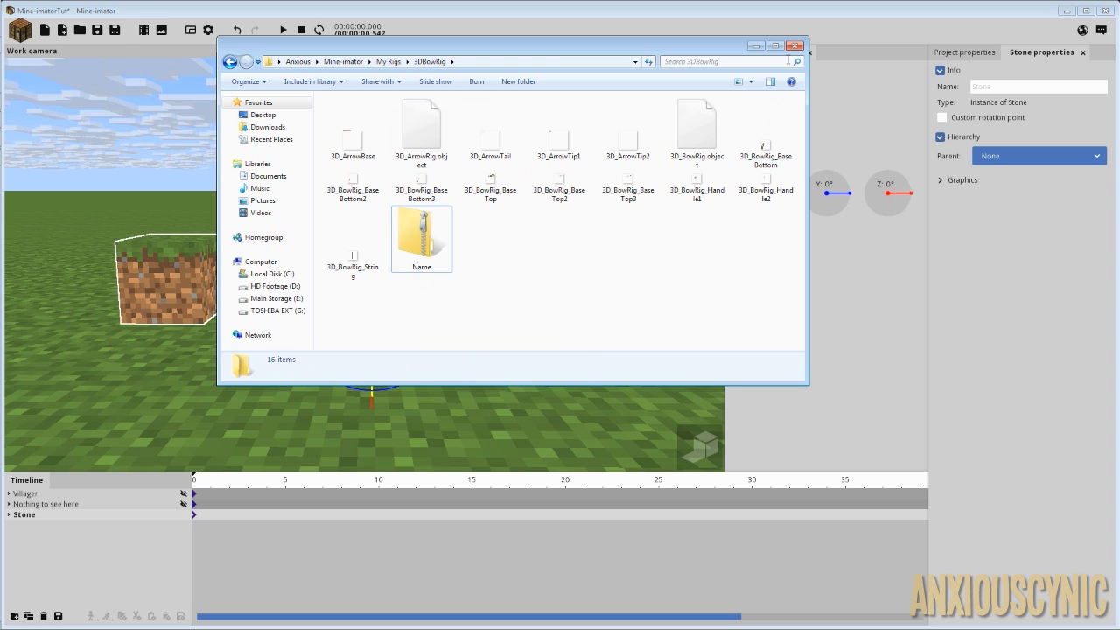
pyautogui.click(795, 45)
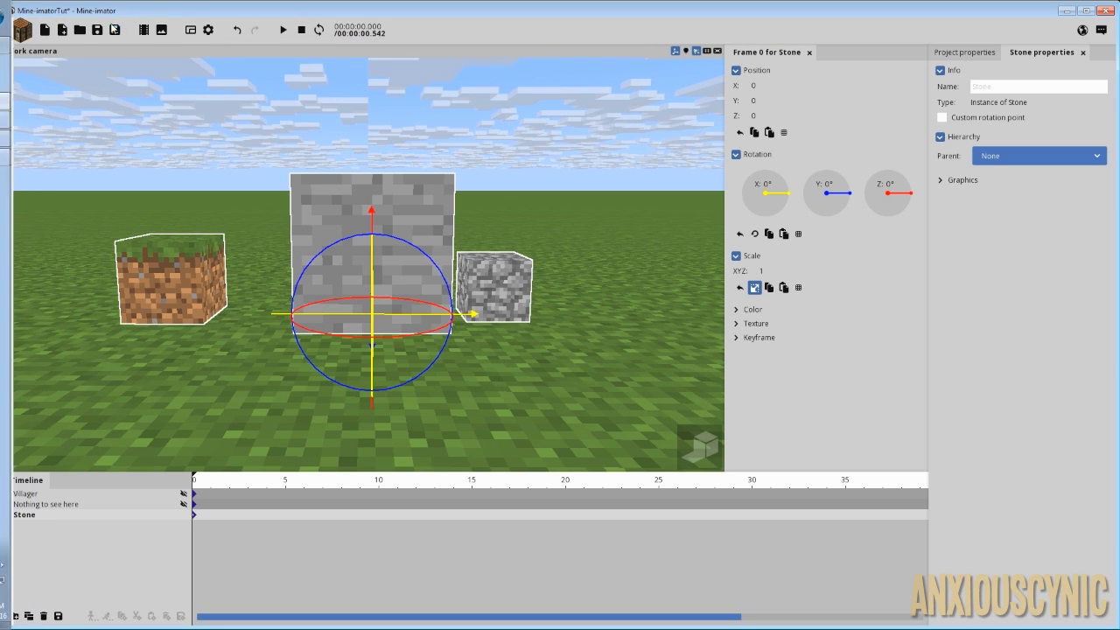
# Step: Import 3D_BowRig.object from the 3DBowRig folder as an asset
pyautogui.click(63, 31)
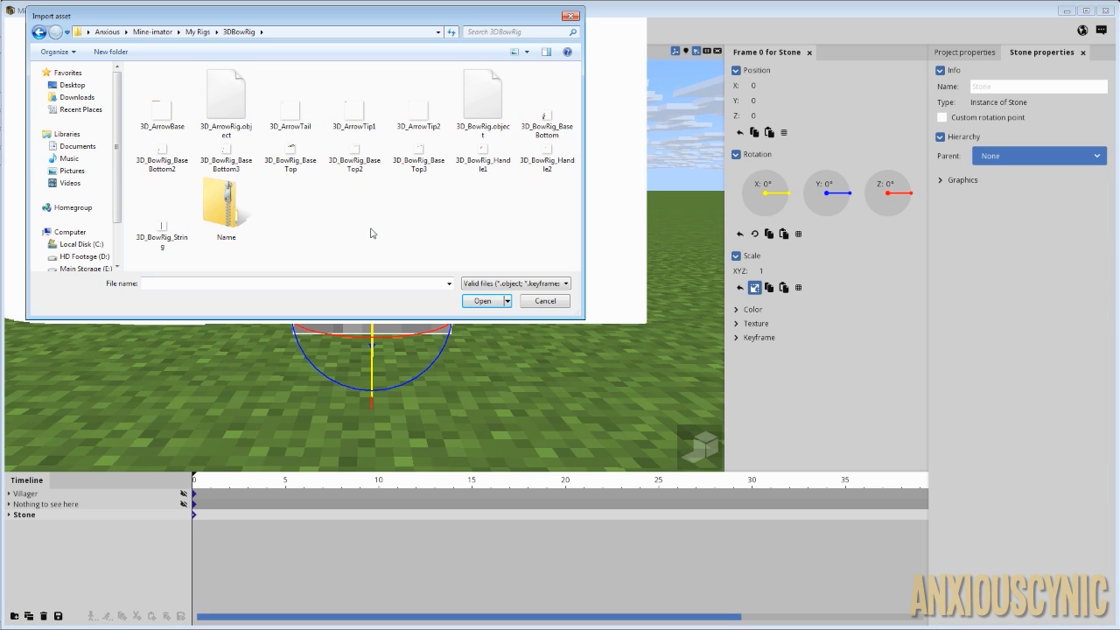
pyautogui.click(483, 98)
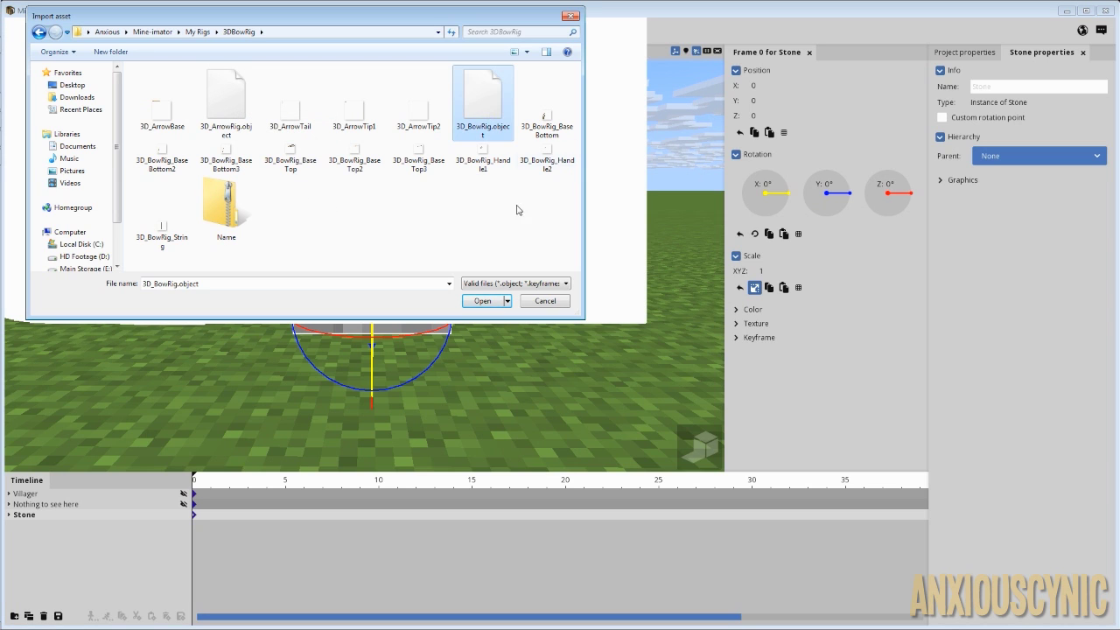
pyautogui.click(482, 300)
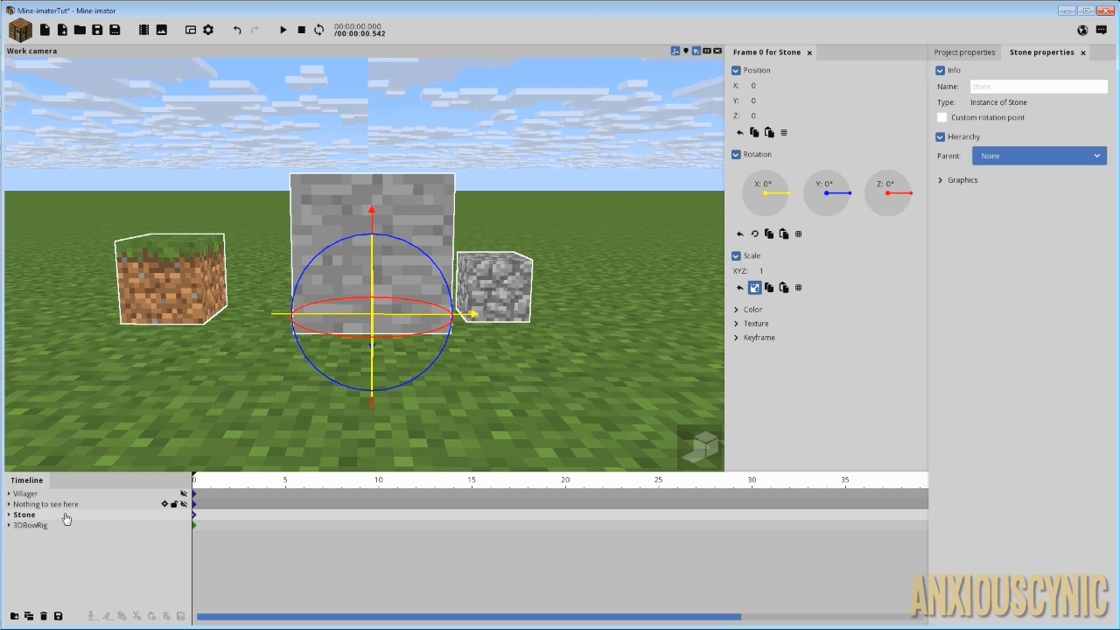
# Step: Move the 3DBowRig up and right to X 15.27, Z 17.24 above the cobblestone
pyautogui.click(42, 525)
pyautogui.moveTo(376, 217); pyautogui.dragTo(377, 68)
pyautogui.moveTo(467, 172); pyautogui.dragTo(600, 172)
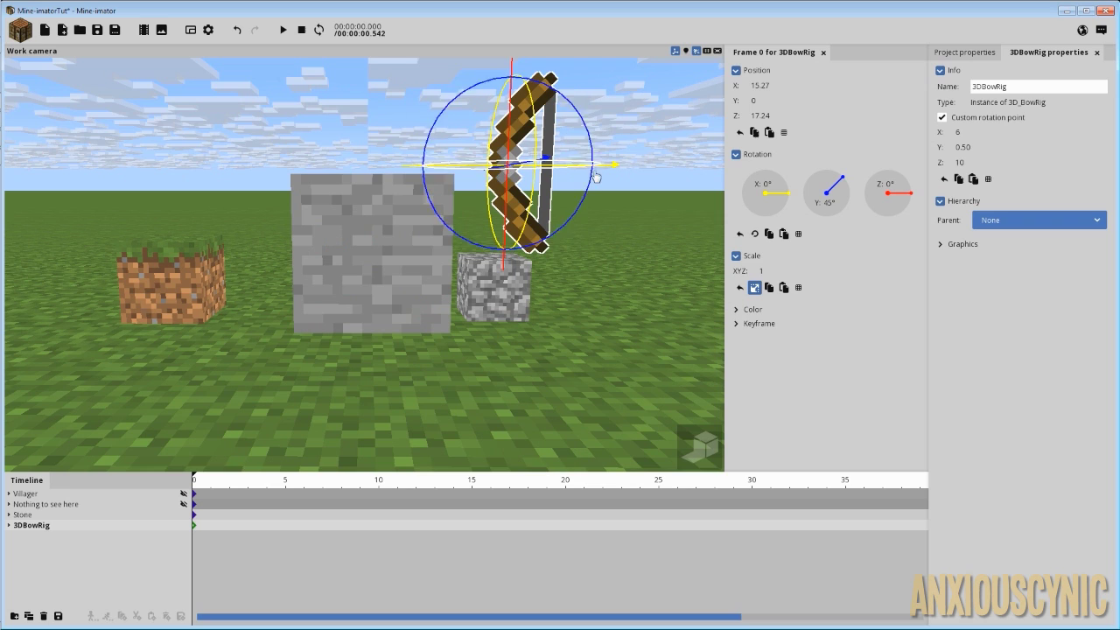